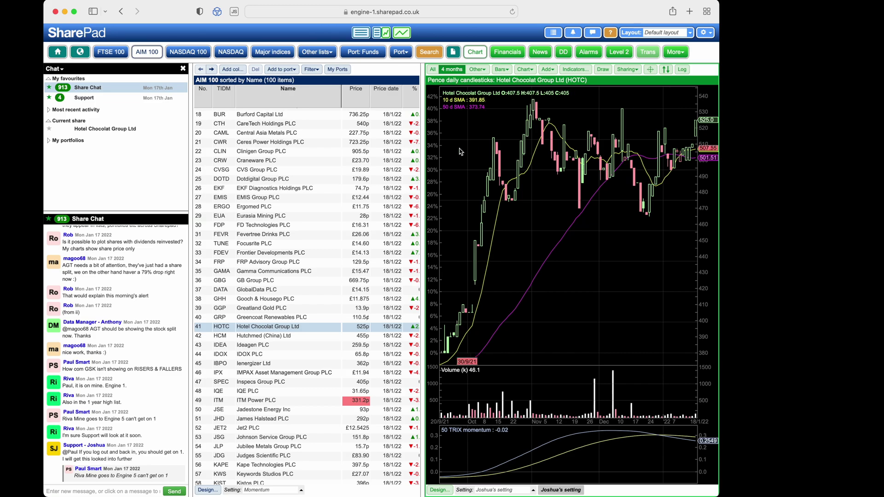
Step: Drag the splitter beside the AIM 100 list slightly right to widen the Share Chat panel
{"action": "mouse_move", "coordinate": [192, 184]}
{"action": "left_mouse_down"}
{"action": "mouse_move", "coordinate": [229, 193]}
{"action": "mouse_move", "coordinate": [193, 195]}
{"action": "left_mouse_up"}
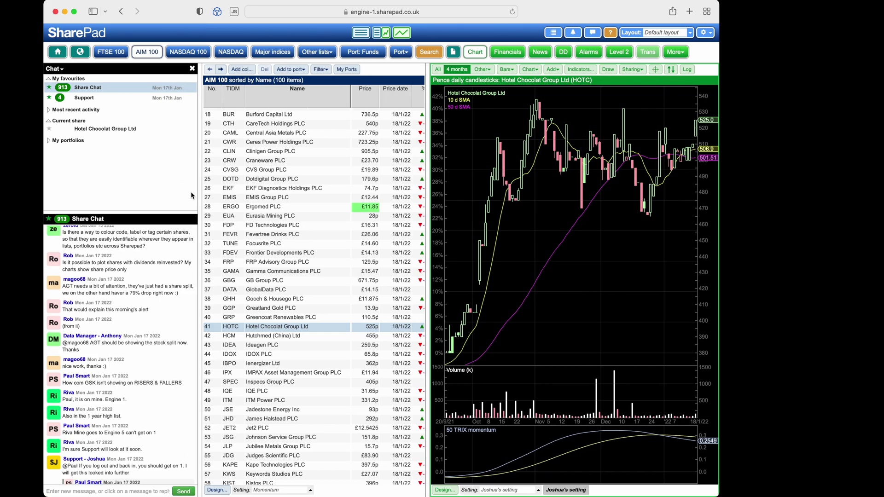
Step: In Chat Design, set Chat position to As right side panel
{"action": "left_click", "coordinate": [59, 70]}
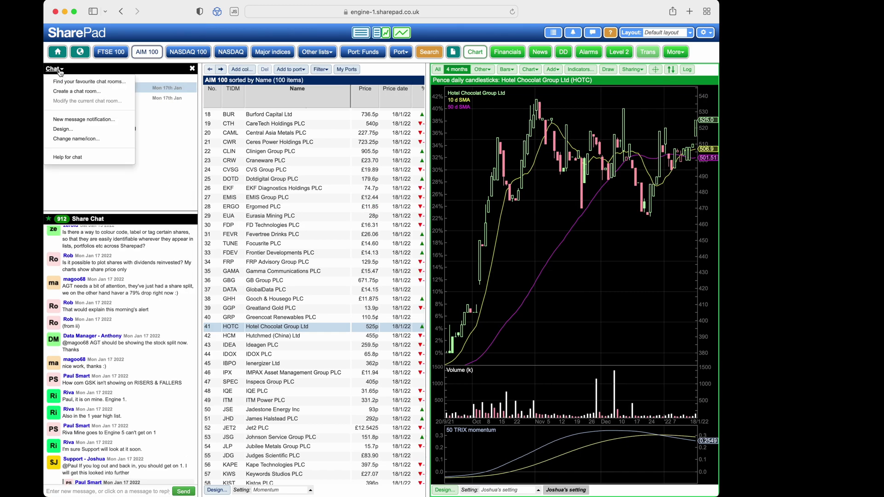
{"action": "left_click", "coordinate": [65, 129]}
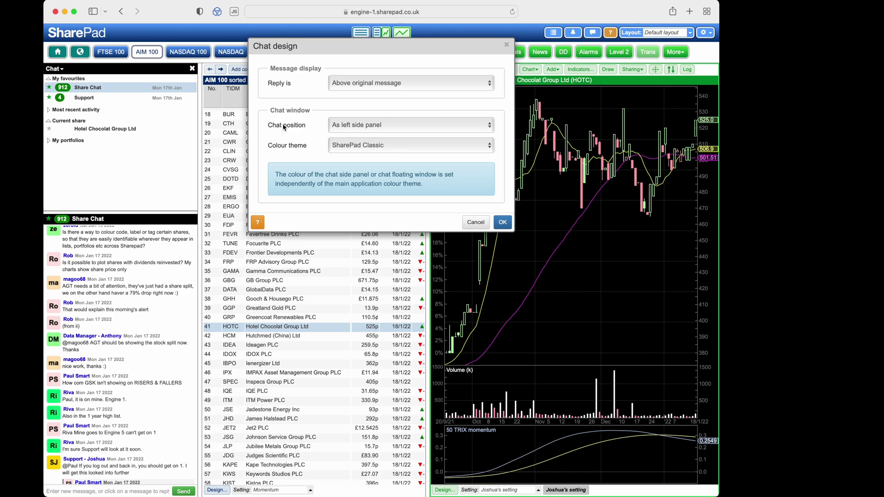
{"action": "left_click", "coordinate": [375, 125]}
{"action": "left_click", "coordinate": [385, 135]}
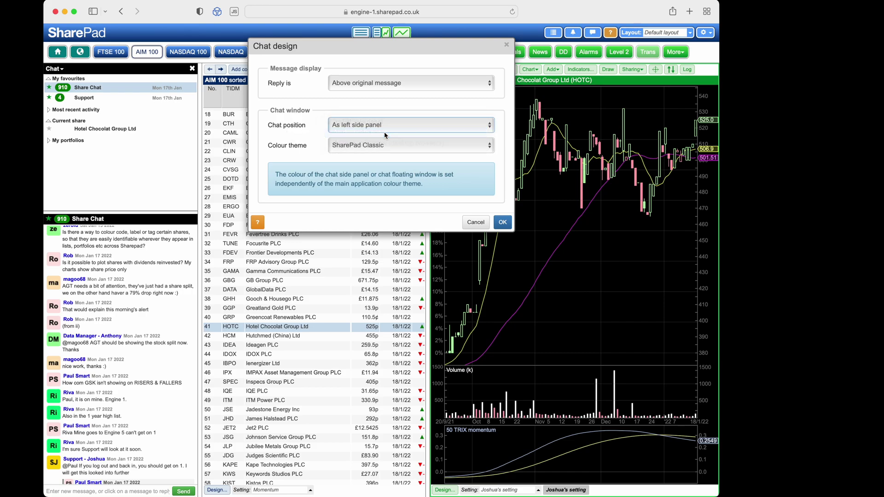
{"action": "left_click", "coordinate": [502, 222]}
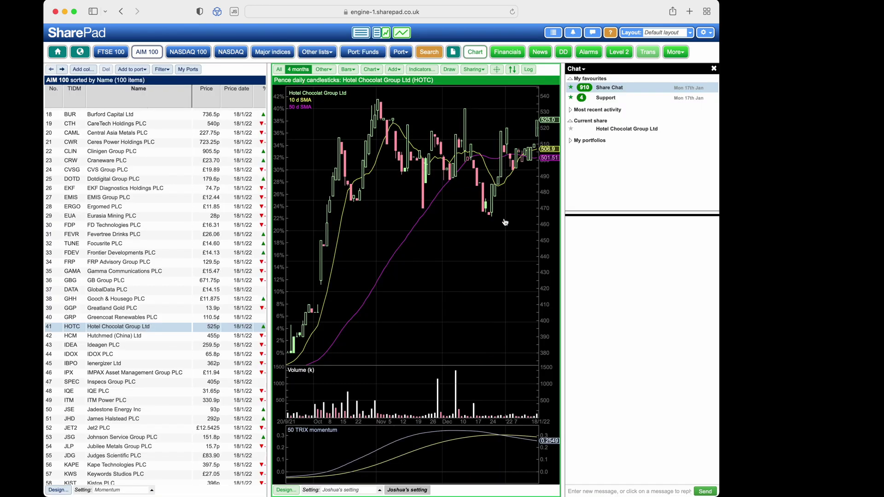
Step: Set Chat position to As floating window and nudge the floating chat window into place
{"action": "left_click", "coordinate": [582, 70]}
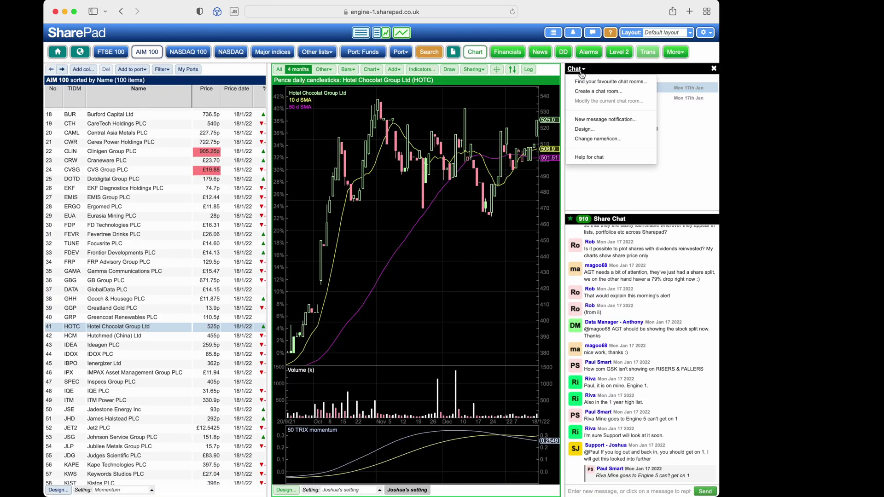
{"action": "left_click", "coordinate": [584, 129]}
{"action": "left_click", "coordinate": [488, 125]}
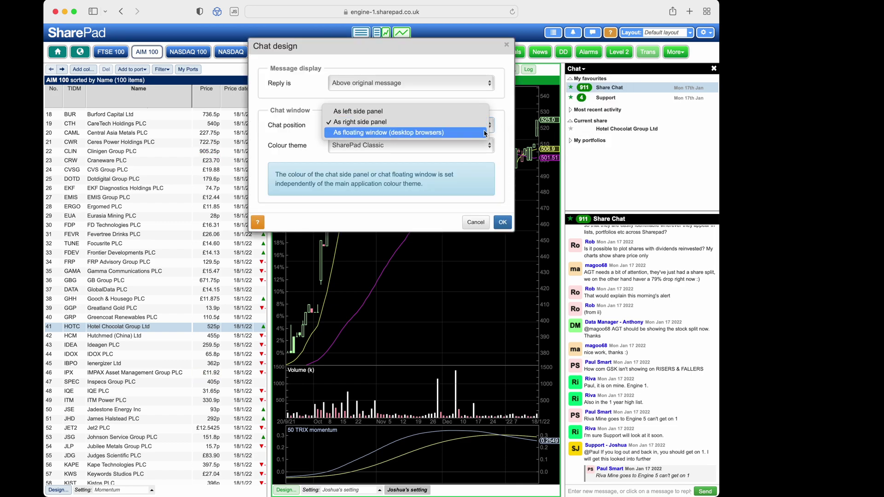
{"action": "left_click", "coordinate": [485, 134]}
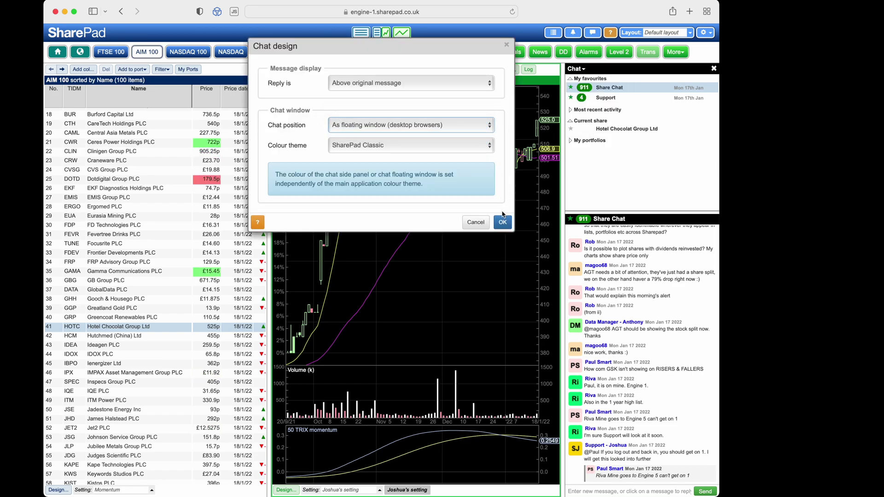
{"action": "left_click", "coordinate": [502, 222]}
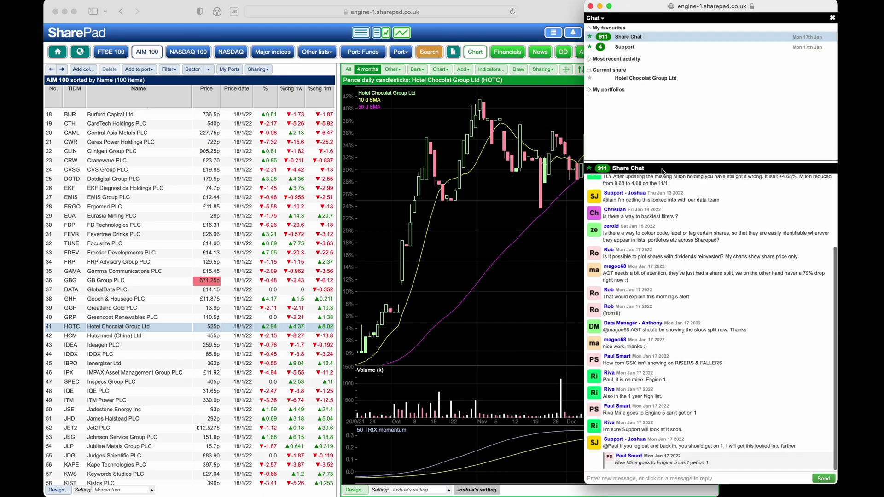
{"action": "mouse_move", "coordinate": [675, 13]}
{"action": "left_mouse_down"}
{"action": "mouse_move", "coordinate": [628, 17]}
{"action": "mouse_move", "coordinate": [674, 3]}
{"action": "left_mouse_up"}
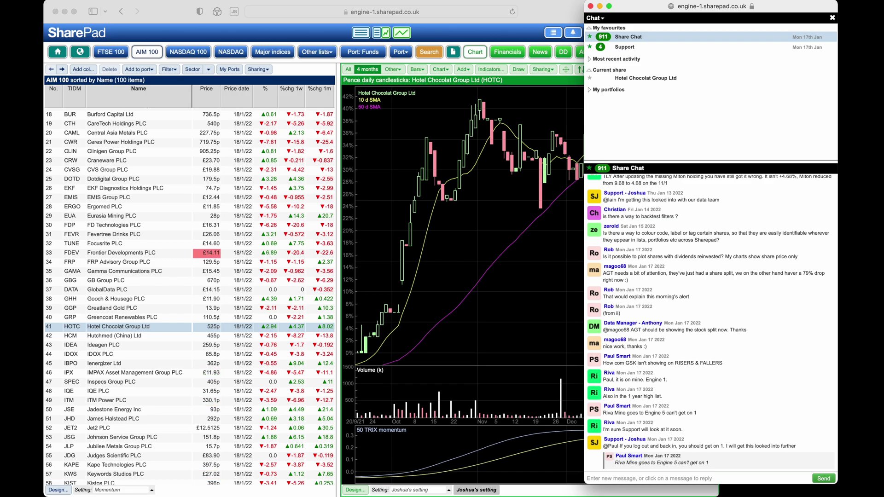
Step: Turn on Play sound with Chord and set reply email and alert notifications to Always
{"action": "left_click", "coordinate": [597, 18]}
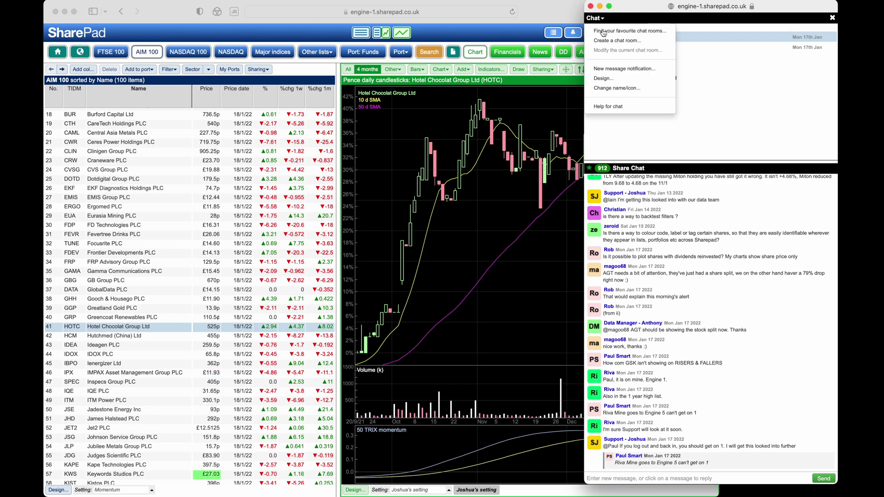
{"action": "left_click", "coordinate": [614, 69]}
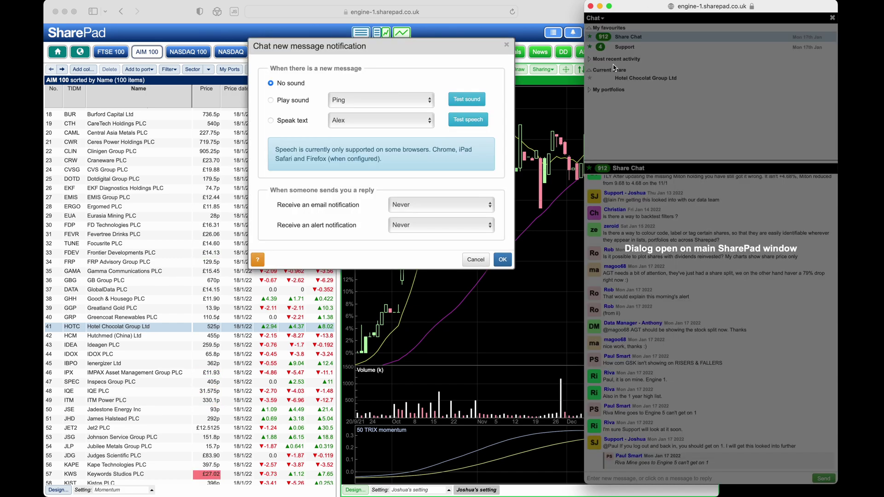
{"action": "left_click", "coordinate": [308, 102]}
{"action": "left_click", "coordinate": [308, 102]}
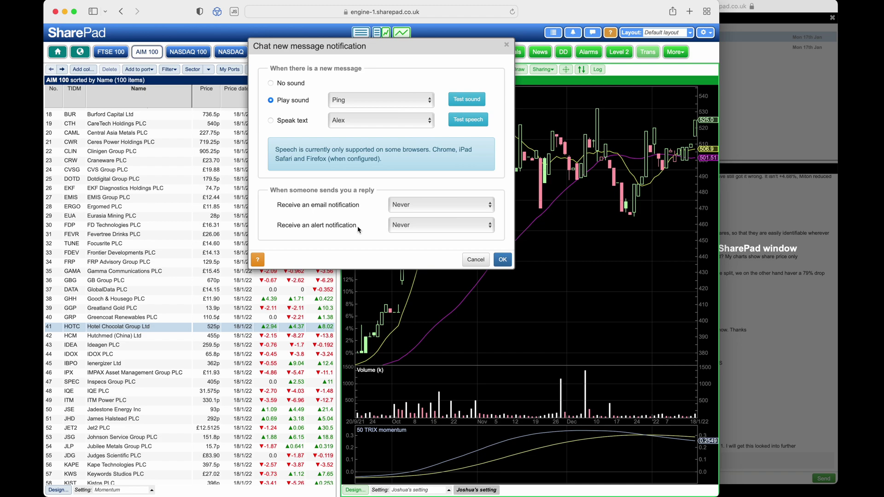
{"action": "left_click", "coordinate": [446, 211]}
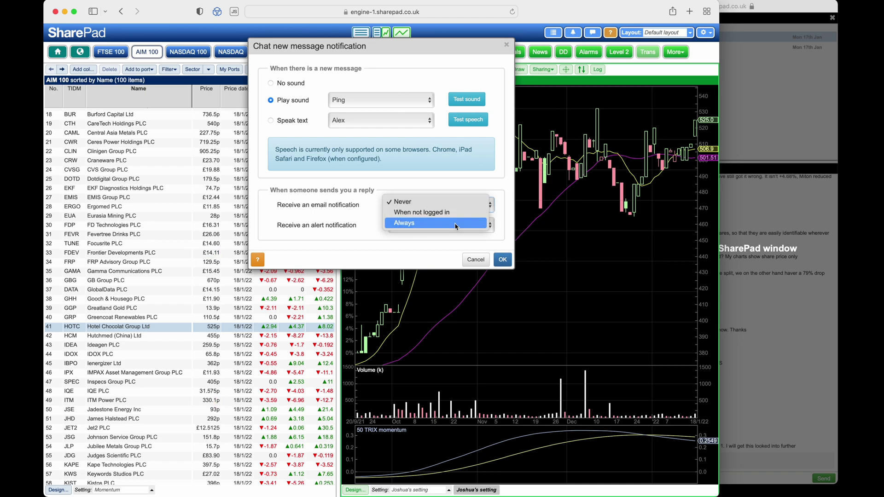
{"action": "left_click", "coordinate": [455, 223]}
{"action": "left_click", "coordinate": [455, 225]}
{"action": "left_click", "coordinate": [456, 233]}
{"action": "left_click", "coordinate": [408, 104]}
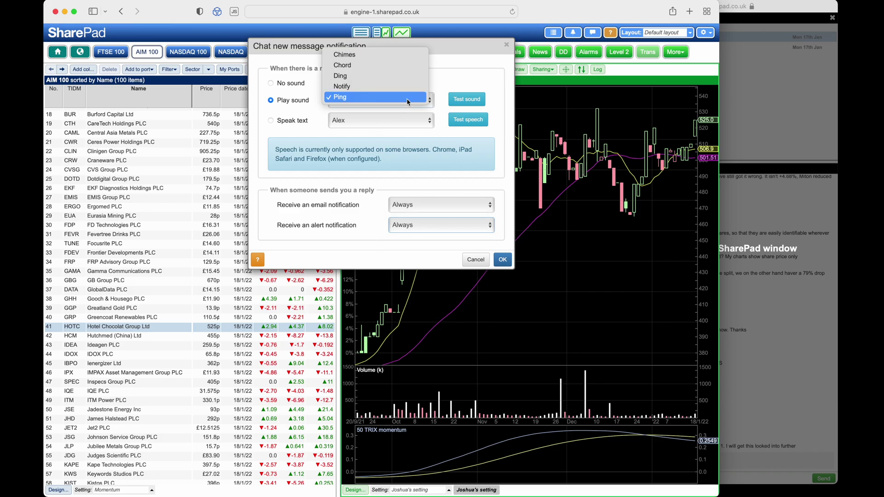
{"action": "left_click", "coordinate": [411, 69]}
{"action": "left_click", "coordinate": [502, 260]}
{"action": "left_click", "coordinate": [727, 155]}
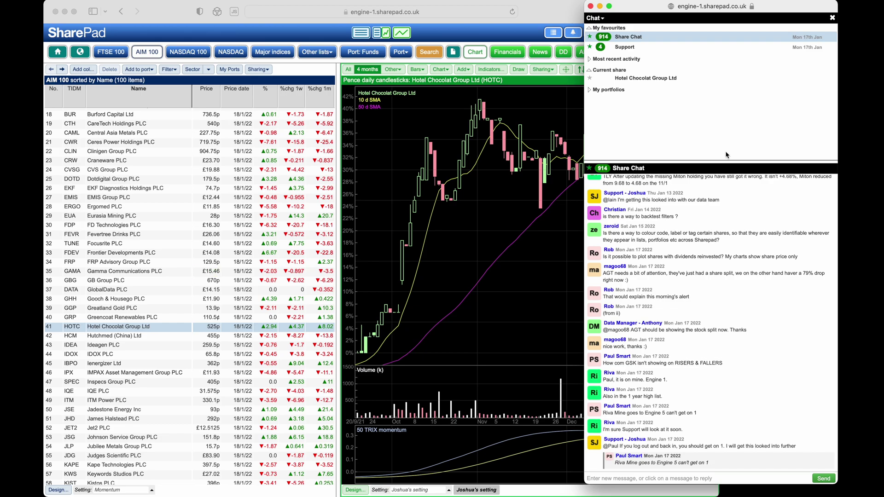
Step: Open the Hotel Chocolat Group Ltd room listed under Current share
{"action": "left_click", "coordinate": [603, 21]}
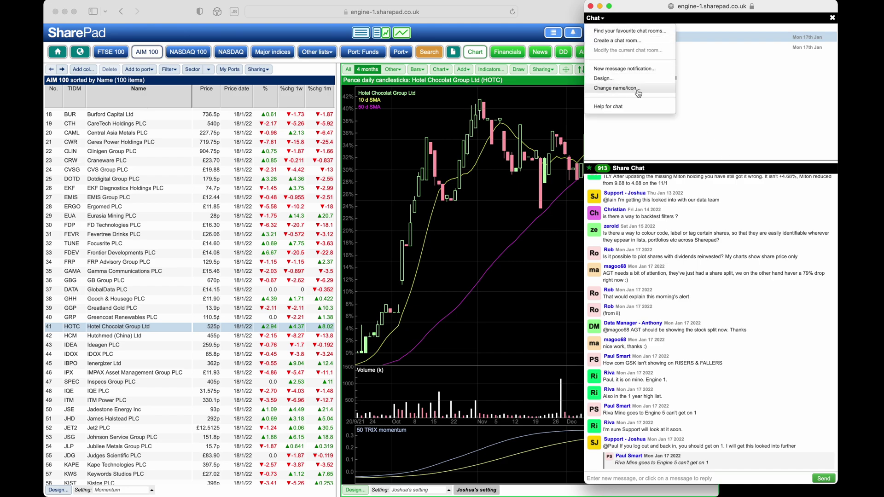
{"action": "left_click", "coordinate": [704, 120]}
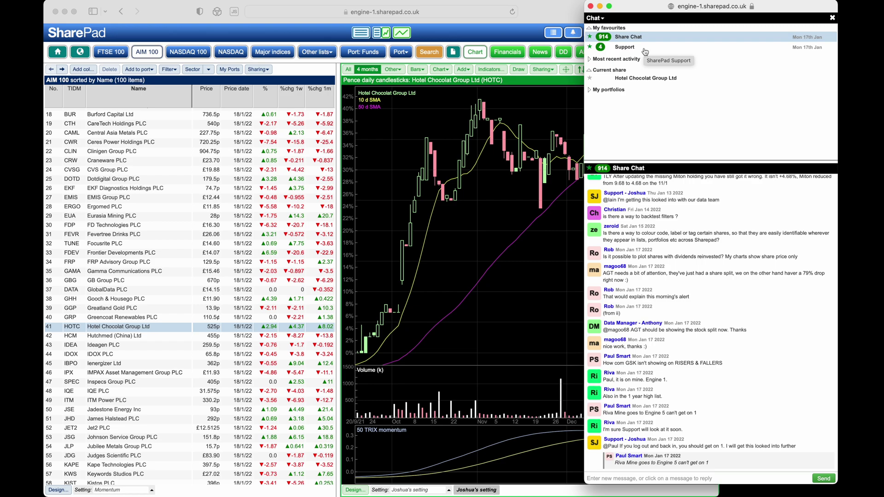
{"action": "left_click", "coordinate": [646, 78]}
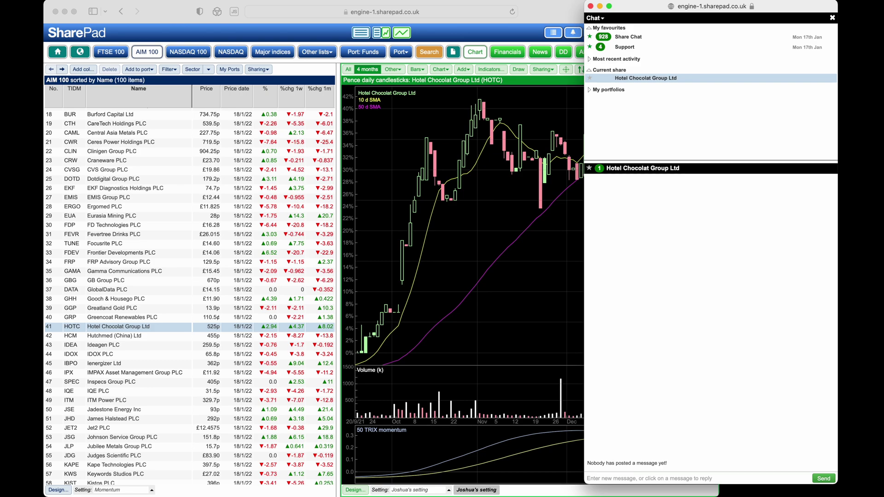
Step: Find Retail Shares in the chat room finder and view its room
{"action": "left_click", "coordinate": [596, 18]}
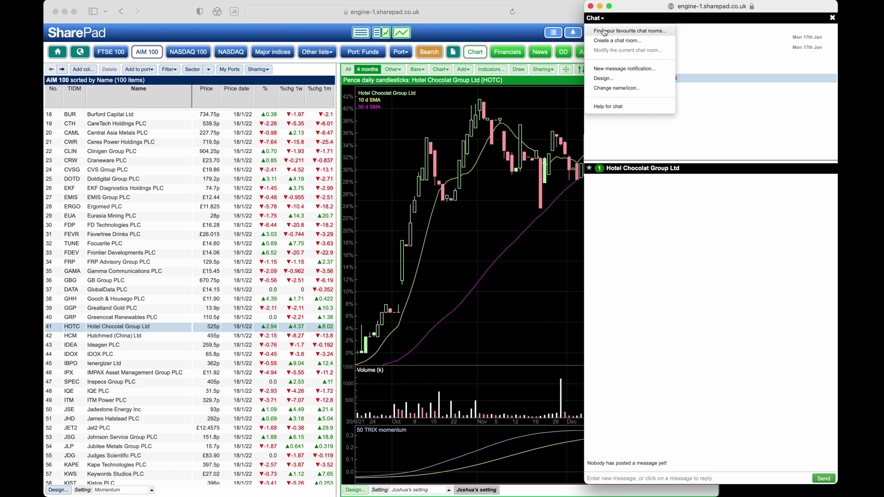
{"action": "left_click", "coordinate": [604, 31]}
{"action": "scroll", "coordinate": [452, 134], "scroll_direction": "down", "scroll_amount": 10}
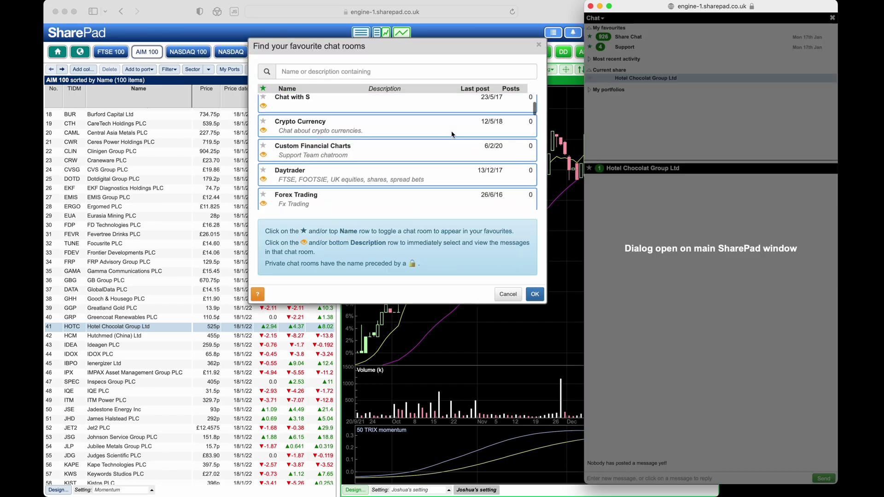
{"action": "scroll", "coordinate": [452, 134], "scroll_direction": "down", "scroll_amount": 7}
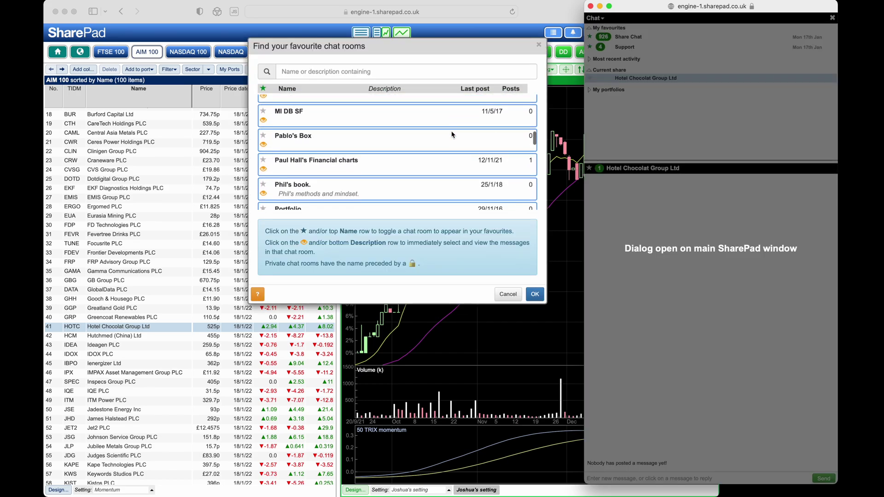
{"action": "left_click", "coordinate": [479, 213]}
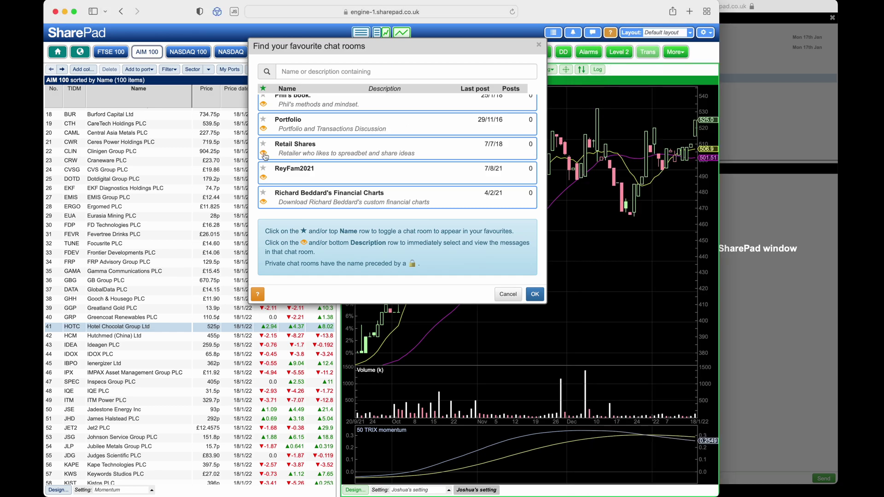
{"action": "left_click", "coordinate": [536, 294]}
{"action": "left_click", "coordinate": [761, 324]}
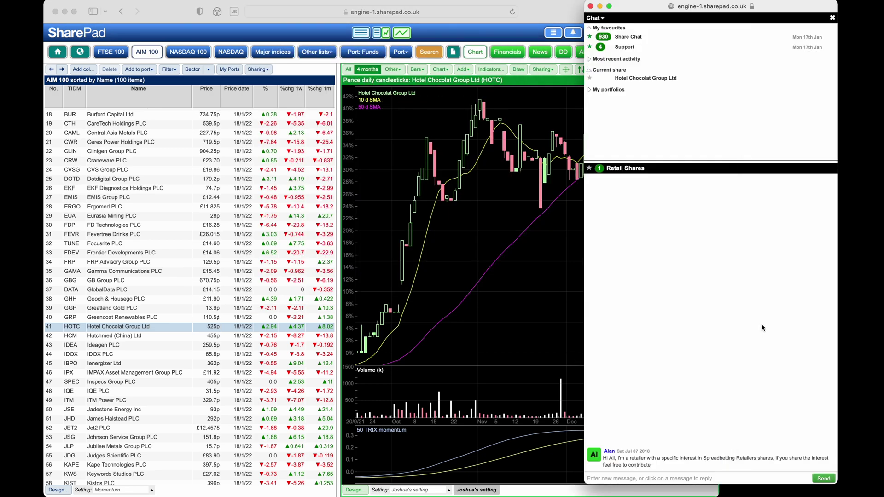
Step: Star Maynard's Financial Charts and Retail Shares as favourite chat rooms
{"action": "left_click", "coordinate": [595, 18]}
{"action": "left_click", "coordinate": [612, 28]}
{"action": "scroll", "coordinate": [397, 152], "scroll_direction": "down", "scroll_amount": 10}
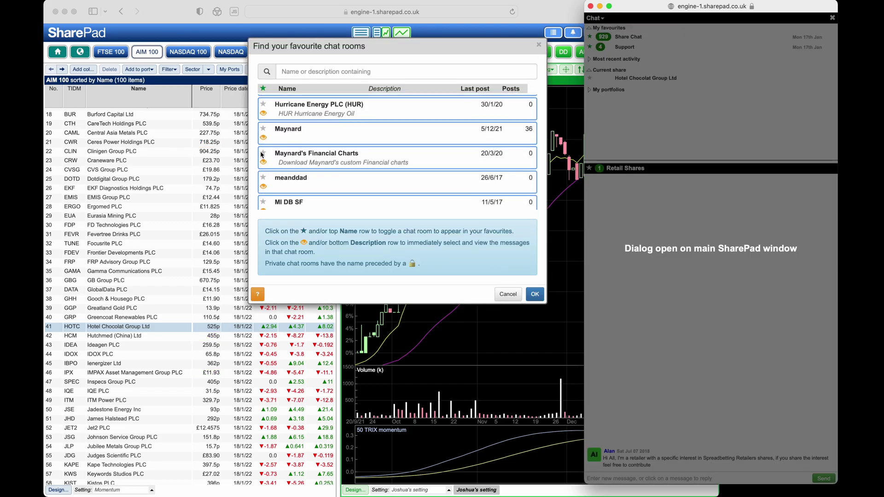
{"action": "left_click", "coordinate": [264, 154]}
{"action": "scroll", "coordinate": [276, 160], "scroll_direction": "down", "scroll_amount": 5}
{"action": "left_click", "coordinate": [263, 152]}
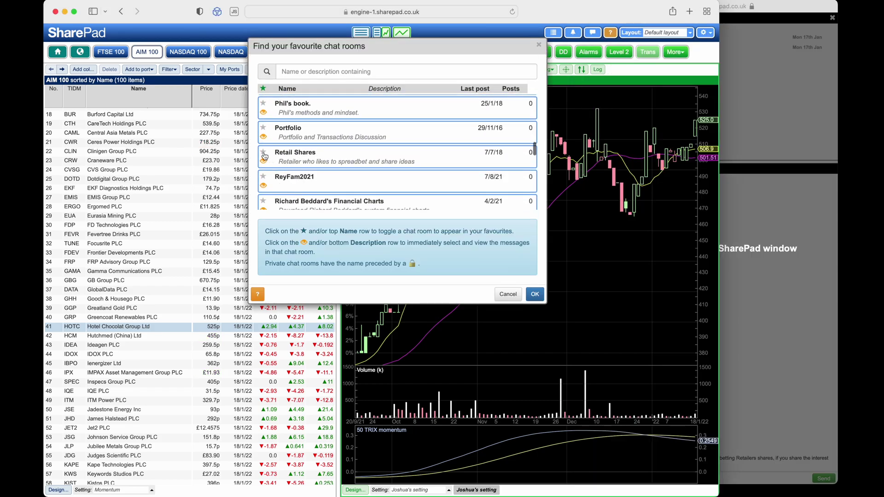
{"action": "left_click", "coordinate": [535, 295]}
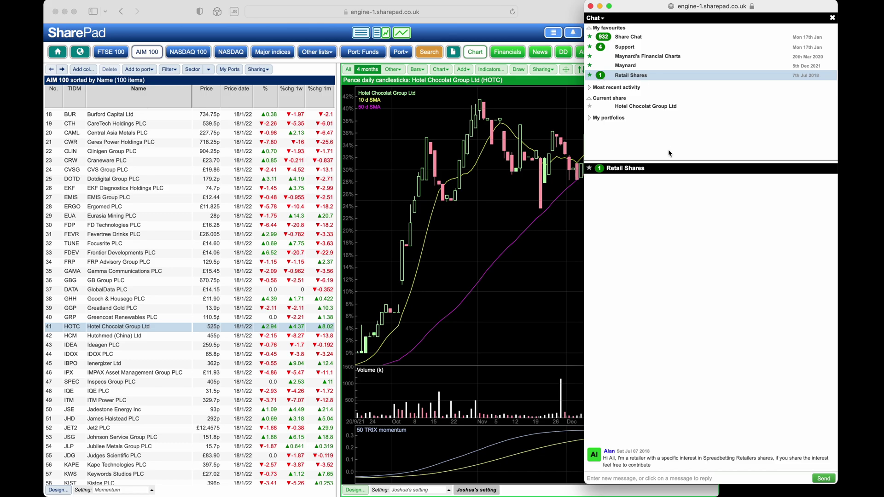
{"action": "left_click", "coordinate": [601, 18]}
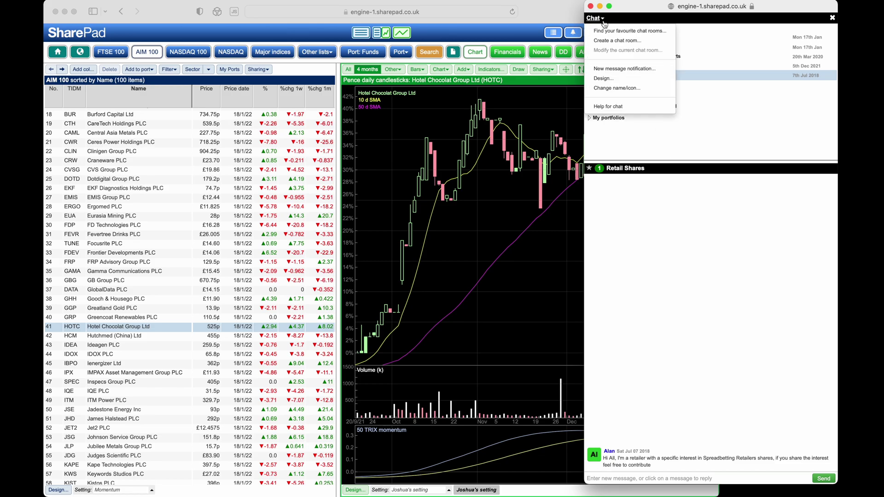
Step: Create a new chat room titled with the user's name and go to it
{"action": "left_click", "coordinate": [613, 44]}
{"action": "left_click", "coordinate": [452, 74]}
{"action": "type", "text": "Joshua's "}
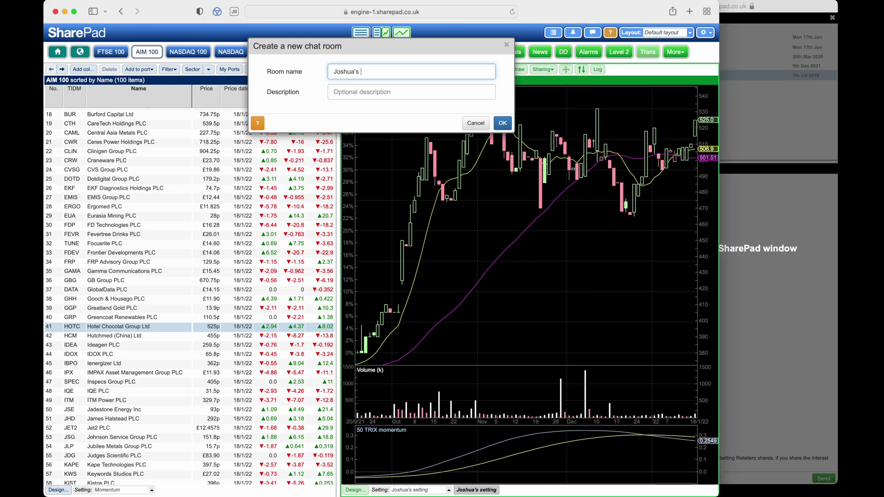
{"action": "type", "text": "room"}
{"action": "left_click", "coordinate": [503, 123]}
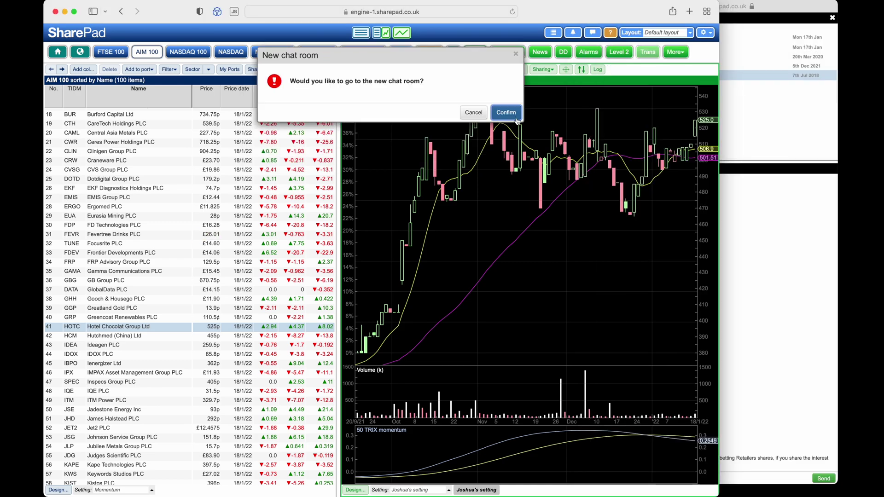
{"action": "left_click", "coordinate": [504, 114]}
{"action": "left_click", "coordinate": [741, 257]}
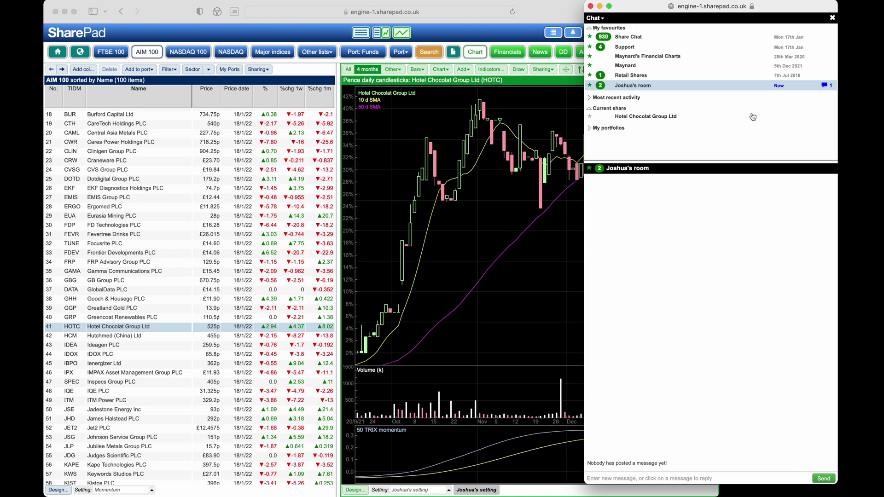
Step: Post the message 'Hi' in the new chat room
{"action": "left_click", "coordinate": [750, 88]}
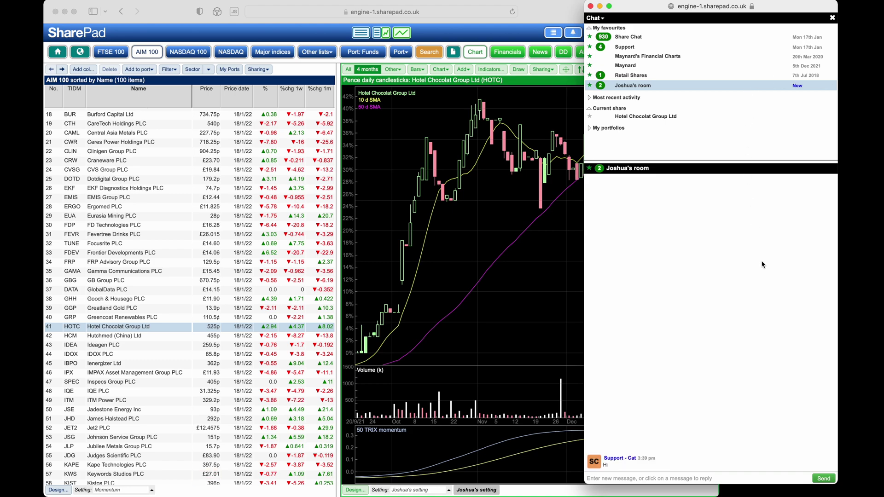
{"action": "left_click", "coordinate": [712, 479]}
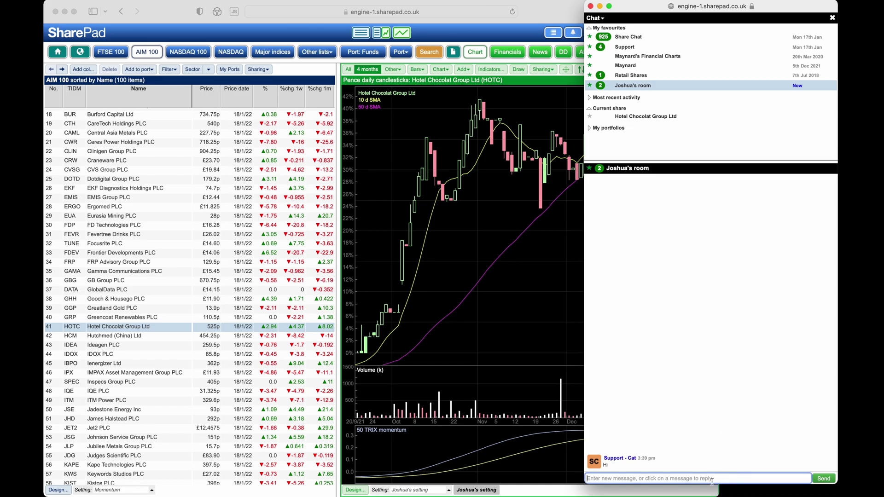
{"action": "type", "text": "H"}
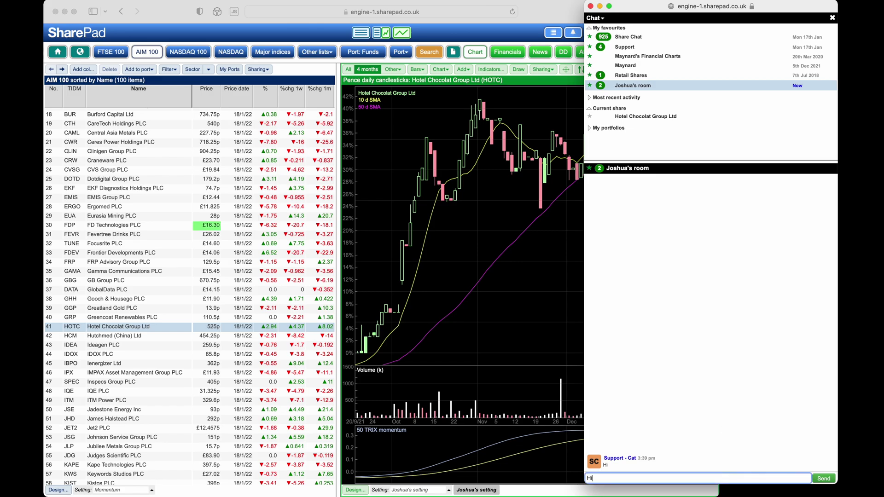
{"action": "type", "text": "i"}
{"action": "key", "text": "Return"}
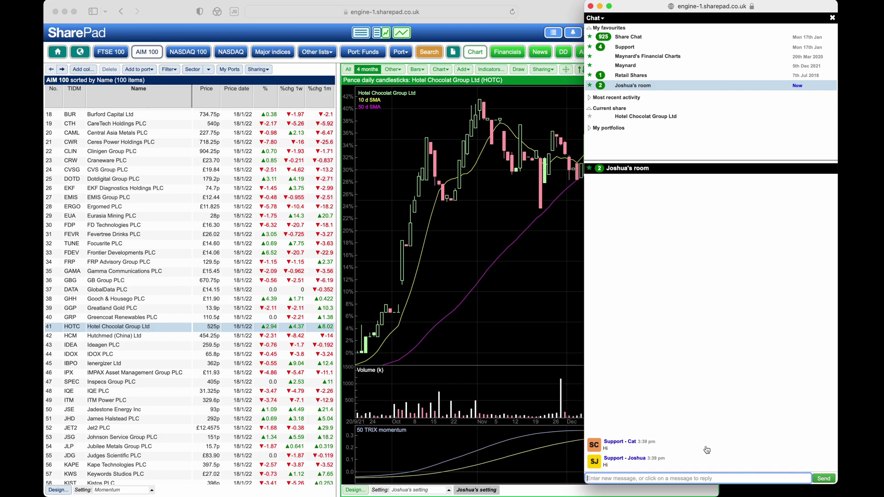
Step: Reply 'Hello' to the other member's Hi message
{"action": "left_click", "coordinate": [707, 450]}
{"action": "left_click", "coordinate": [642, 478]}
{"action": "type", "text": "Hello"}
{"action": "key", "text": "Return"}
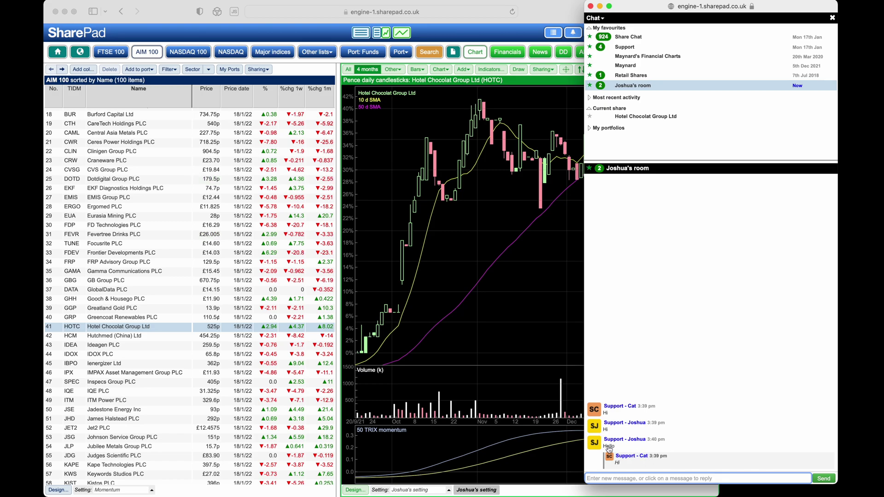
Step: In Chat Design, set Reply is to Below original message
{"action": "left_click", "coordinate": [595, 18]}
{"action": "left_click", "coordinate": [608, 80]}
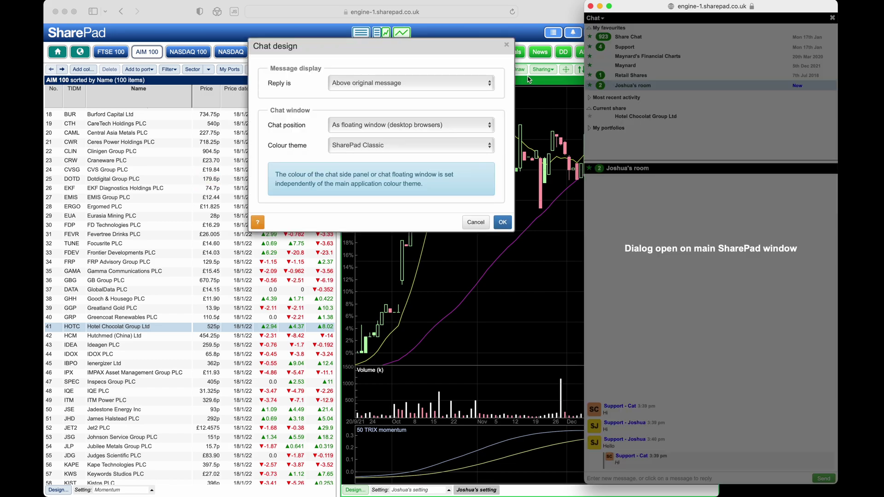
{"action": "left_click", "coordinate": [479, 84]}
{"action": "left_click", "coordinate": [479, 84]}
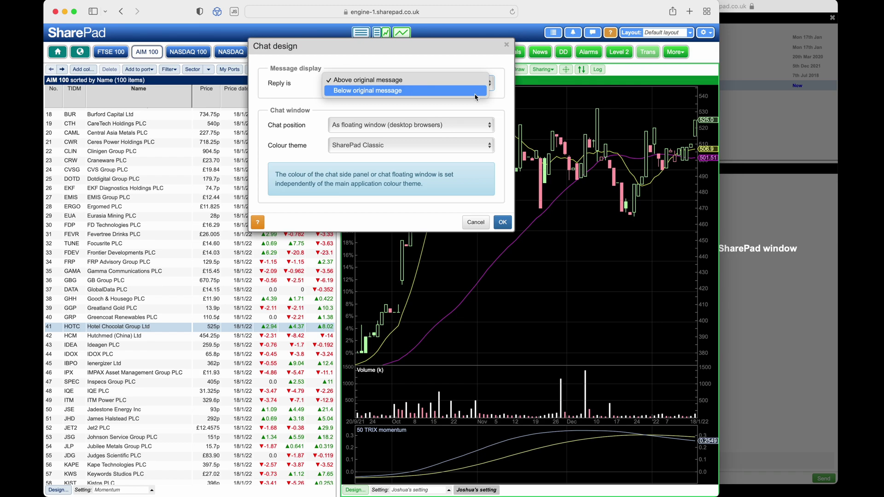
{"action": "left_click", "coordinate": [476, 95]}
{"action": "left_click", "coordinate": [503, 222]}
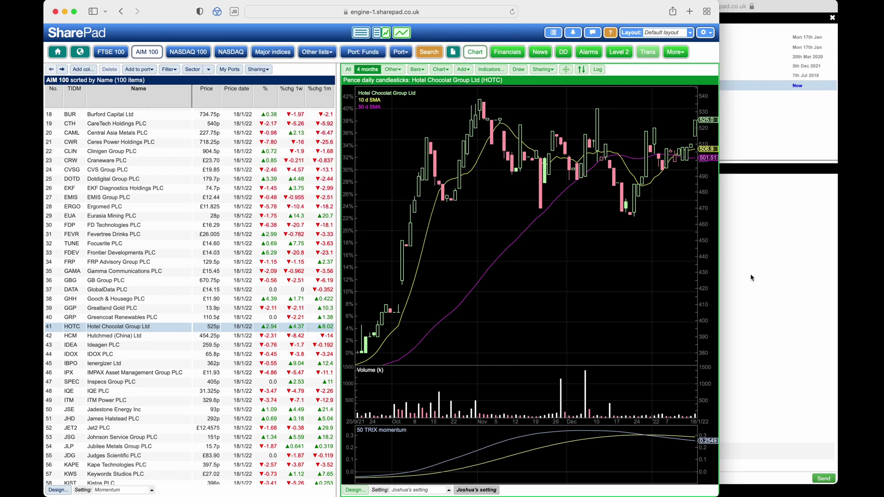
{"action": "left_click", "coordinate": [798, 307]}
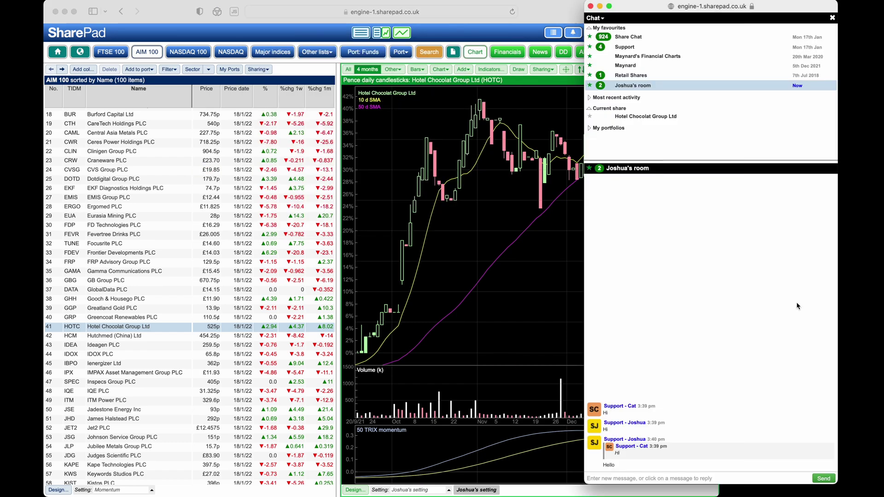
Step: Set the chat Colour theme to SharePad Dark
{"action": "left_click", "coordinate": [595, 18]}
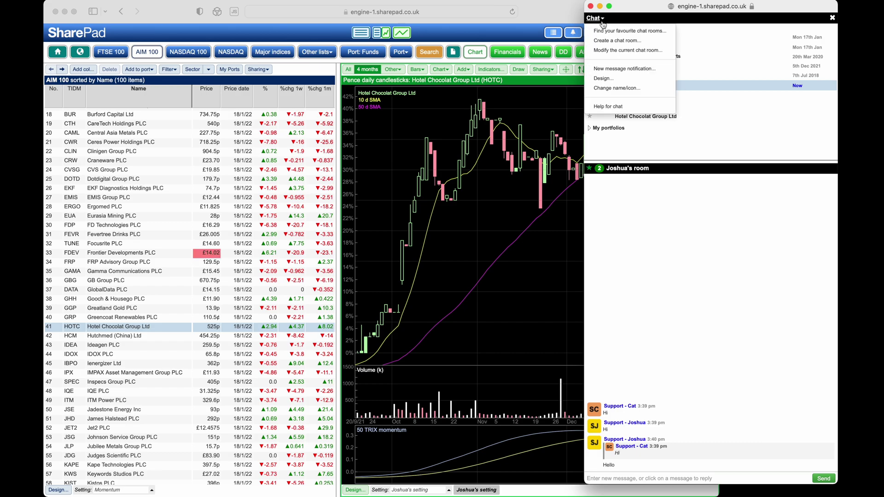
{"action": "left_click", "coordinate": [603, 79]}
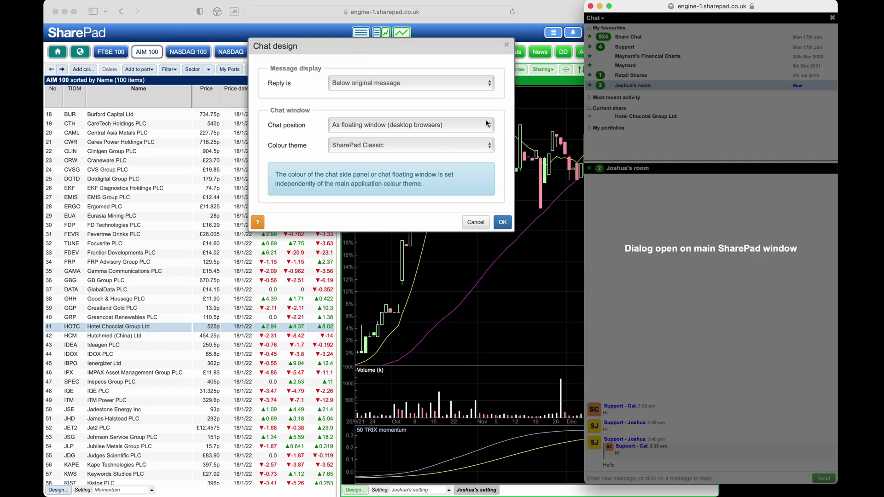
{"action": "left_click", "coordinate": [480, 148]}
{"action": "left_click", "coordinate": [479, 148]}
{"action": "left_click", "coordinate": [480, 156]}
{"action": "left_click", "coordinate": [502, 222]}
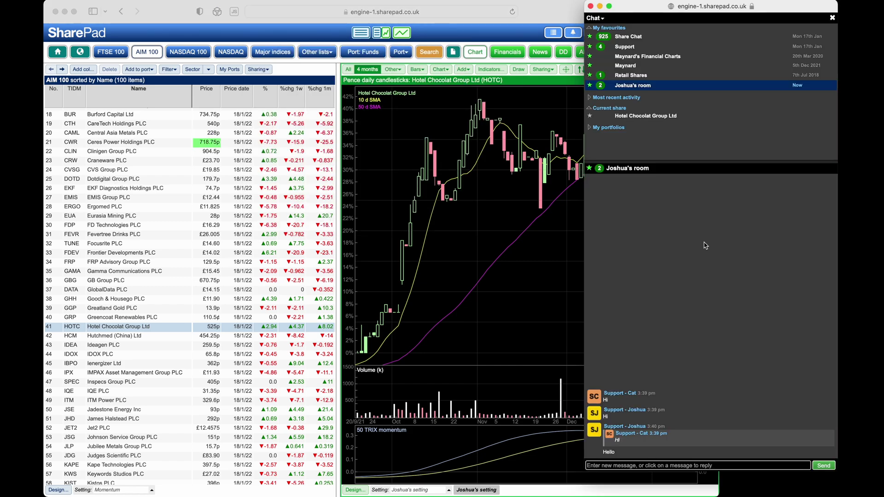
{"action": "left_click", "coordinate": [509, 207]}
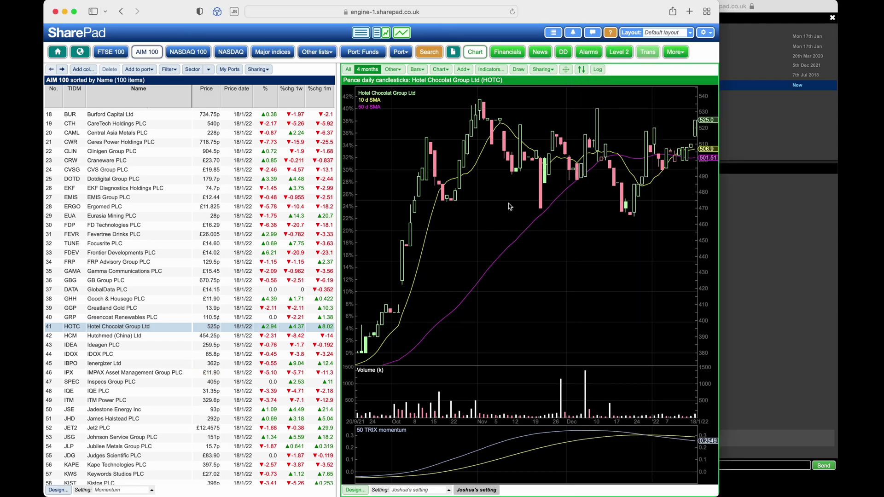
Step: Post the HOTC candlestick chart to the current chat via the chart's Sharing menu
{"action": "left_click", "coordinate": [544, 70]}
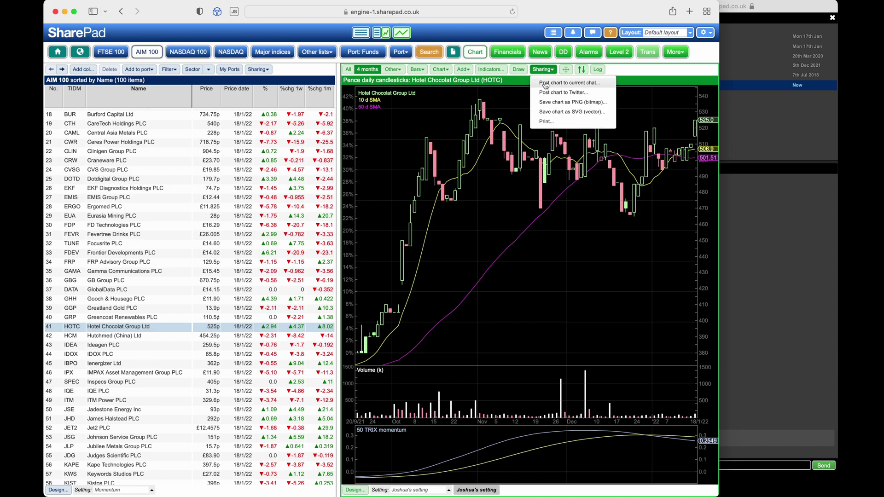
{"action": "left_click", "coordinate": [545, 83]}
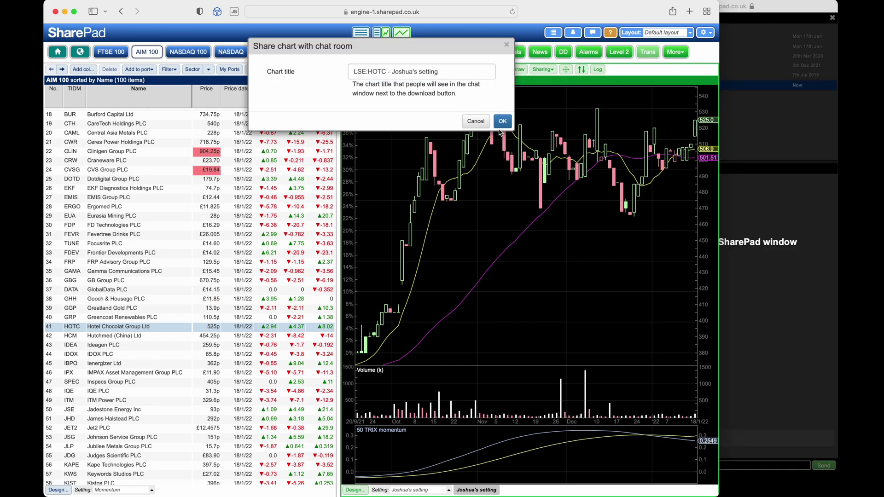
{"action": "left_click", "coordinate": [503, 121]}
{"action": "left_click", "coordinate": [745, 347]}
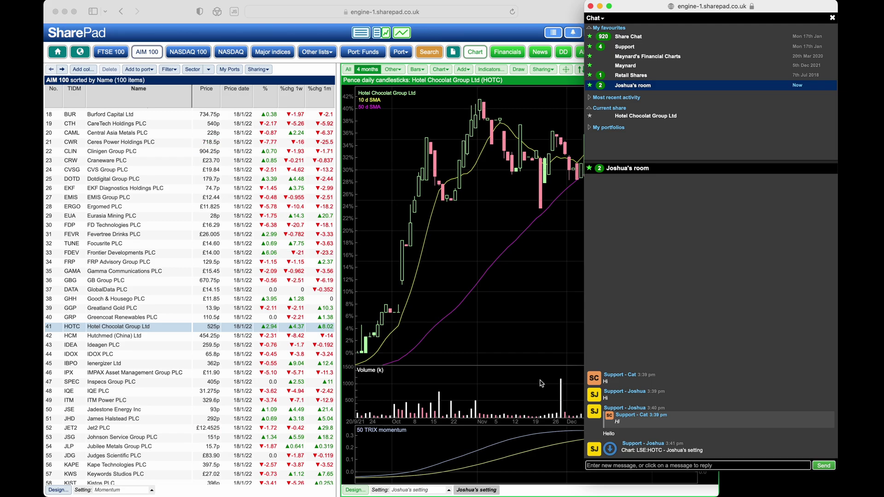
{"action": "left_click", "coordinate": [308, 68]}
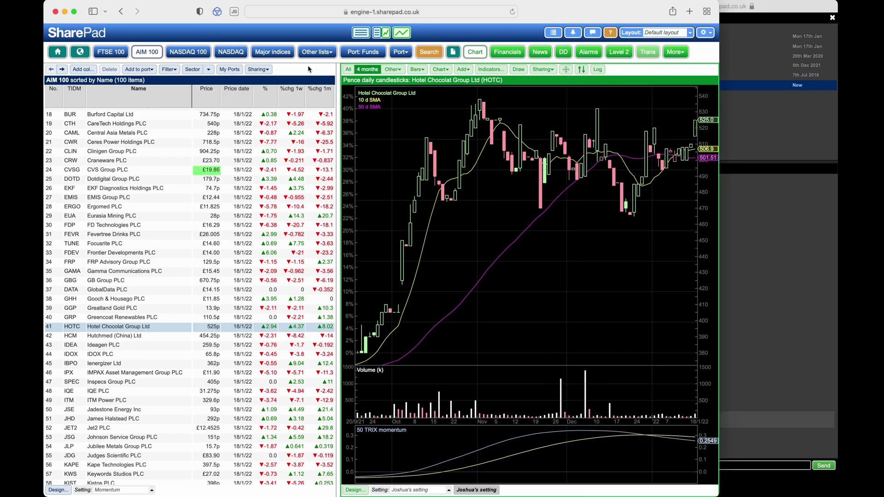
Step: Switch the list to Port: Funds and post the Funds portfolio to the current chat
{"action": "left_click", "coordinate": [345, 54]}
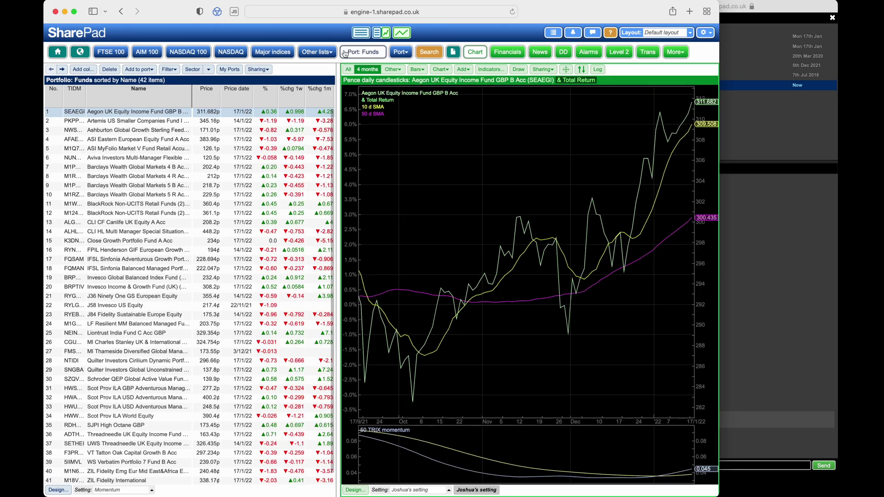
{"action": "left_click", "coordinate": [267, 70]}
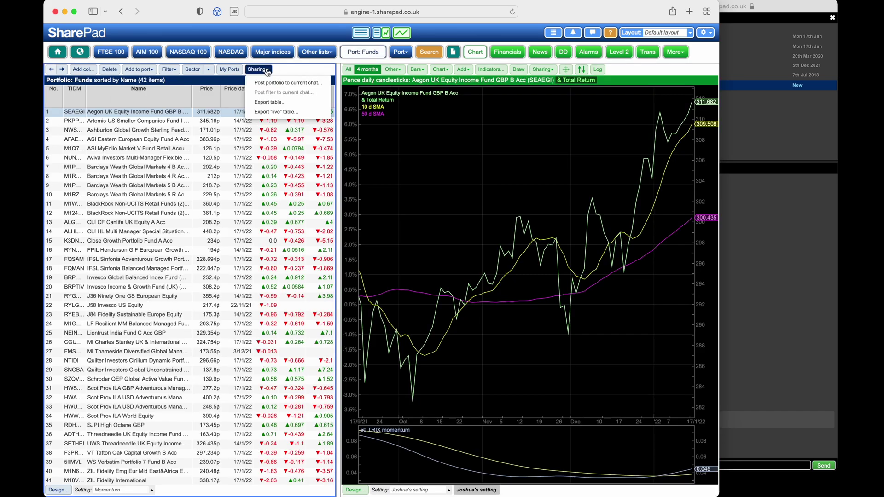
{"action": "left_click", "coordinate": [283, 85]}
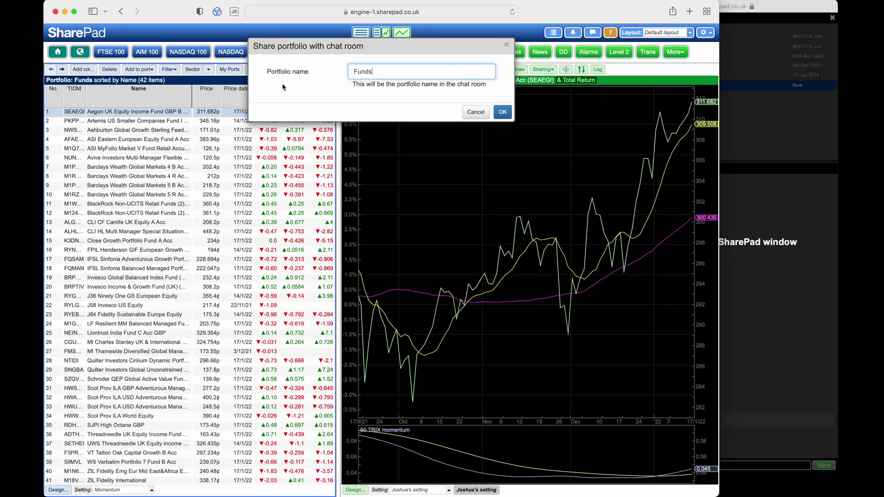
{"action": "left_click", "coordinate": [507, 118]}
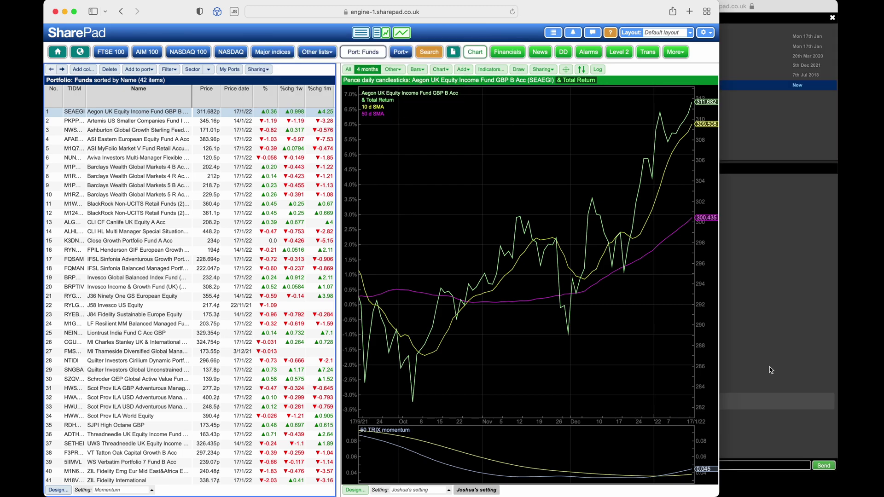
{"action": "left_click", "coordinate": [770, 371]}
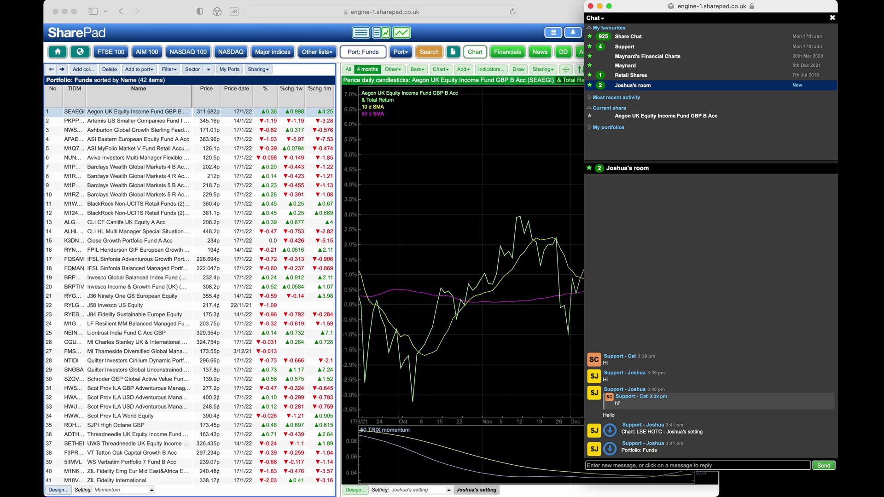
{"action": "left_click", "coordinate": [301, 78]}
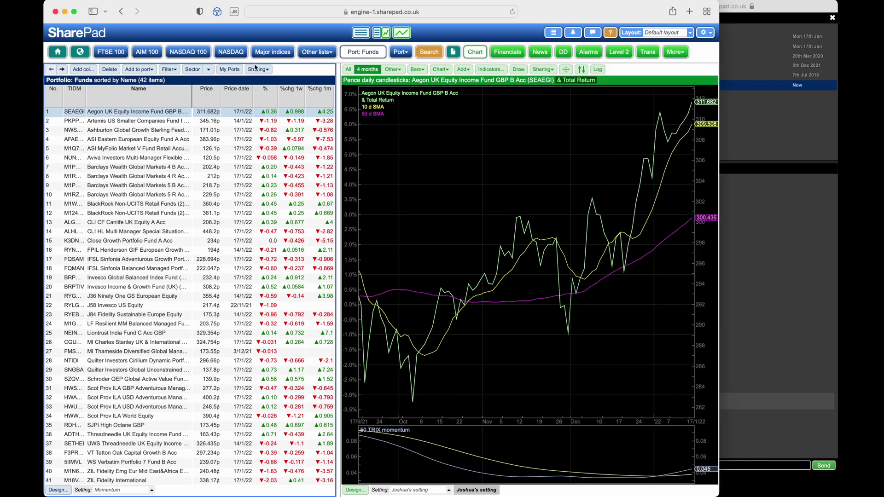
Step: Apply the saved '10 year highs' filter to the Funds list, leaving 4 matches, and post it to the current chat
{"action": "left_click", "coordinate": [171, 70]}
{"action": "left_click", "coordinate": [178, 84]}
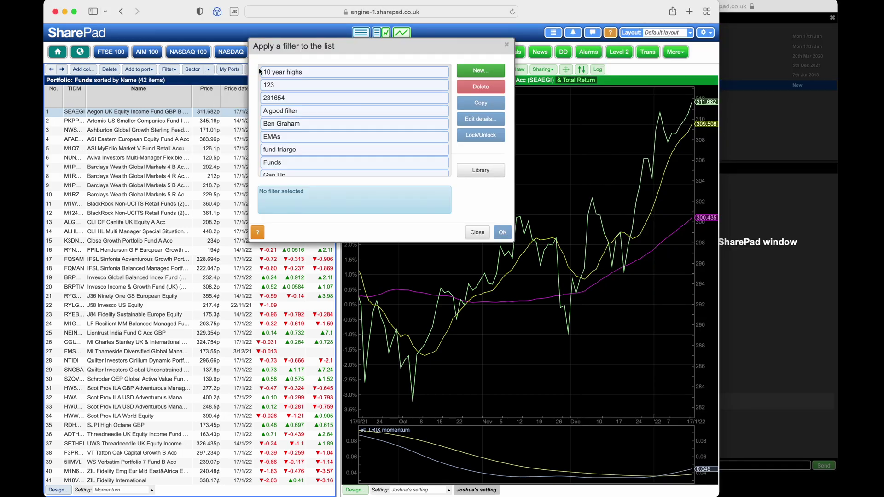
{"action": "left_click", "coordinate": [311, 76]}
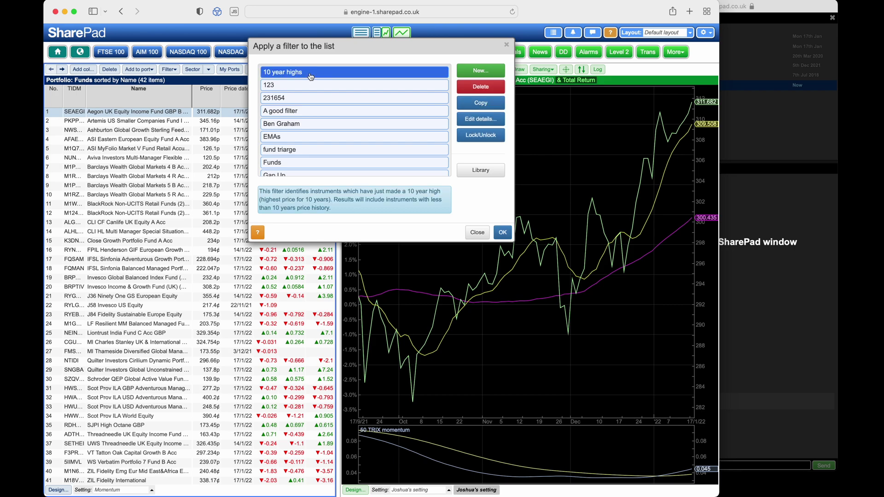
{"action": "left_click", "coordinate": [503, 232]}
{"action": "left_click", "coordinate": [258, 70]}
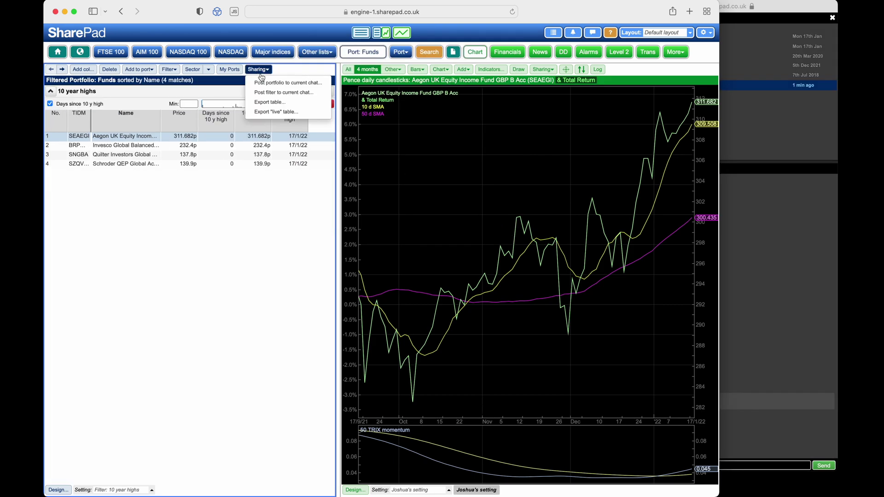
{"action": "left_click", "coordinate": [278, 92]}
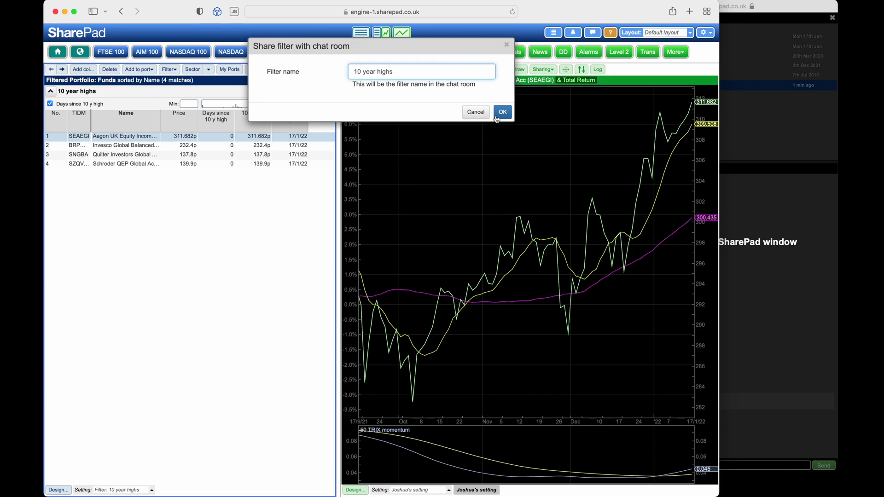